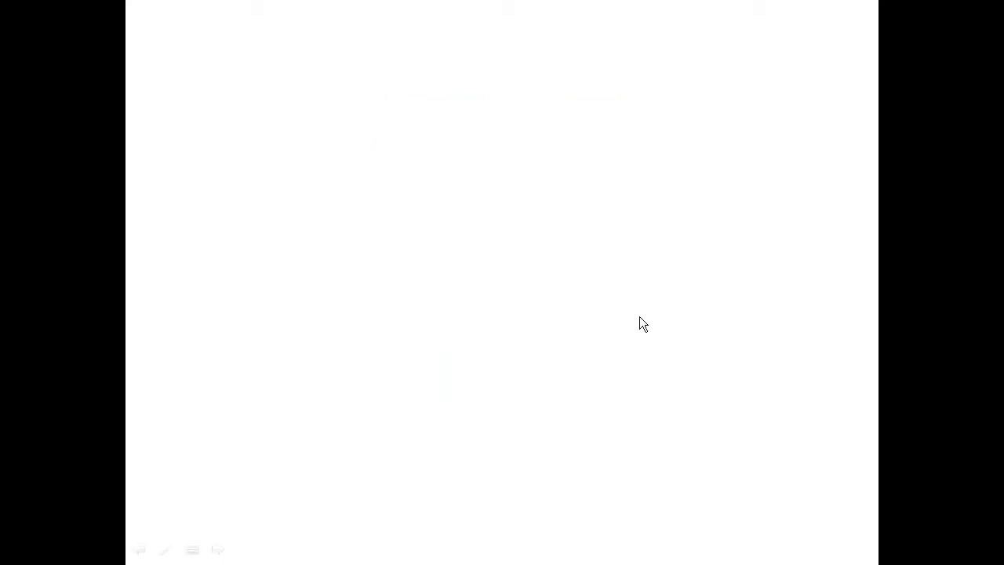
- End the slide show and close the presentation without saving its changes
key("Escape")
key("alt+F4")
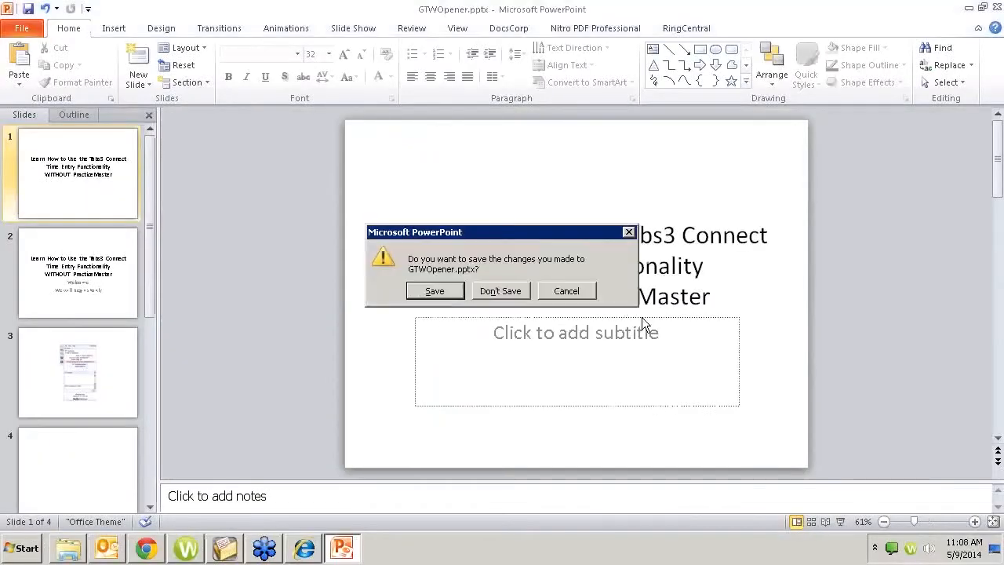
key("n")
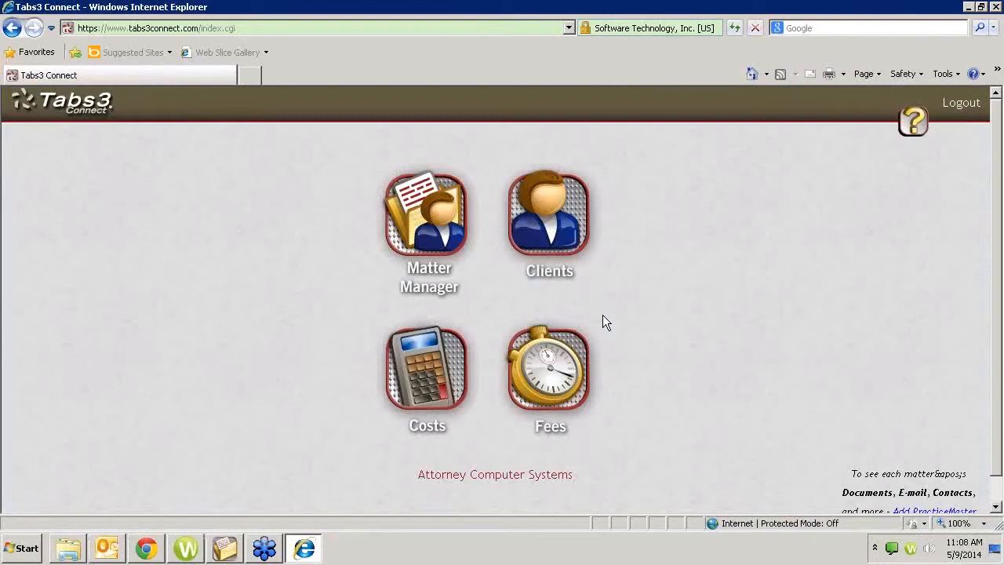
- Compare the Tabs3 Connect home pages open in Internet Explorer and Chrome, checking which modules each one offers
left_click(159, 553)
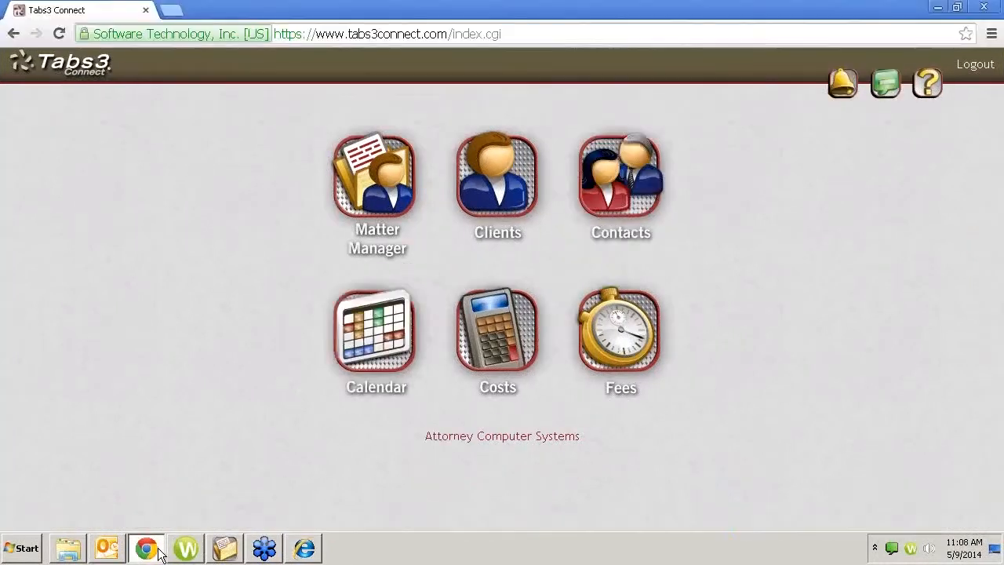
left_click(305, 549)
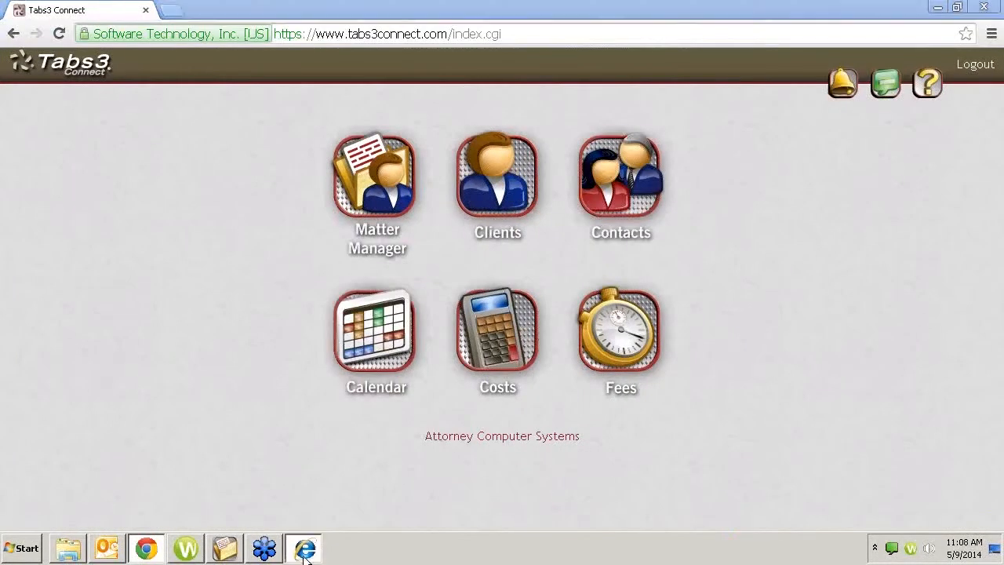
left_click(146, 549)
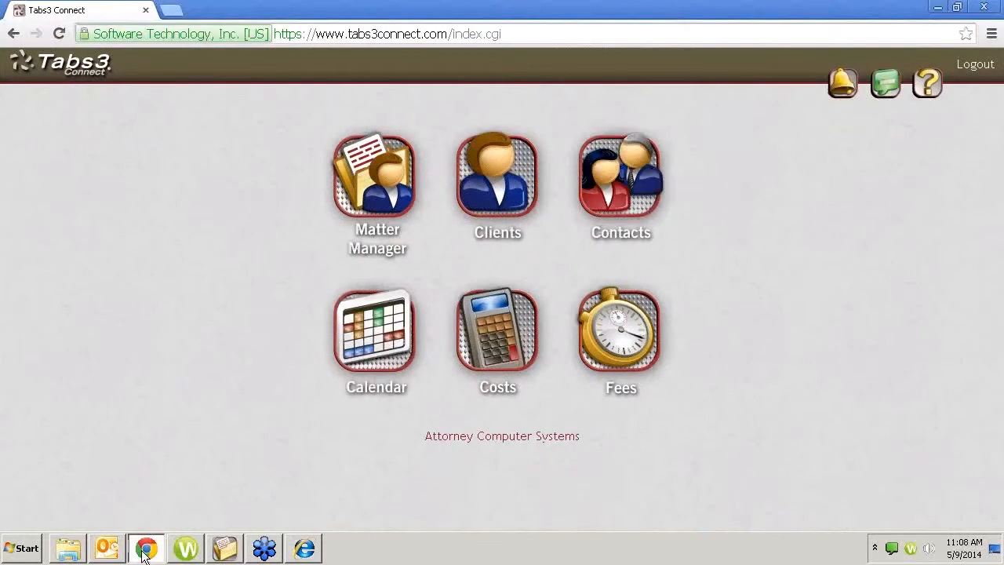
left_click(305, 550)
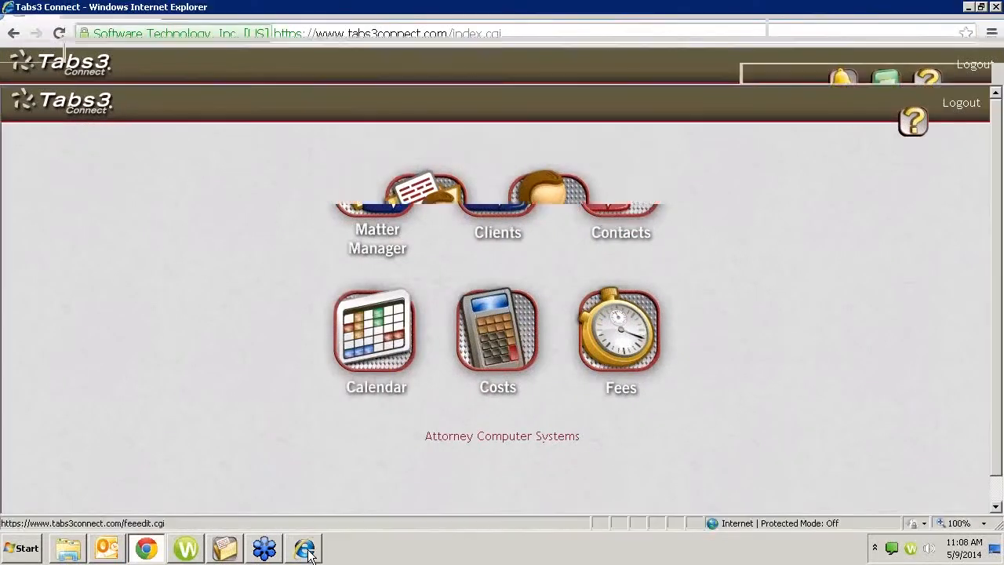
left_click(147, 551)
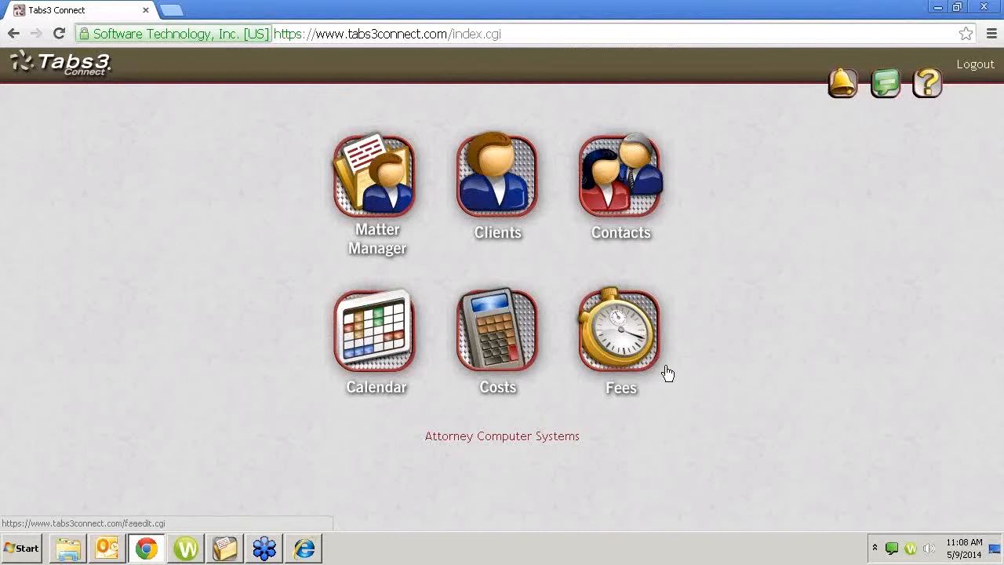
key("alt+Tab")
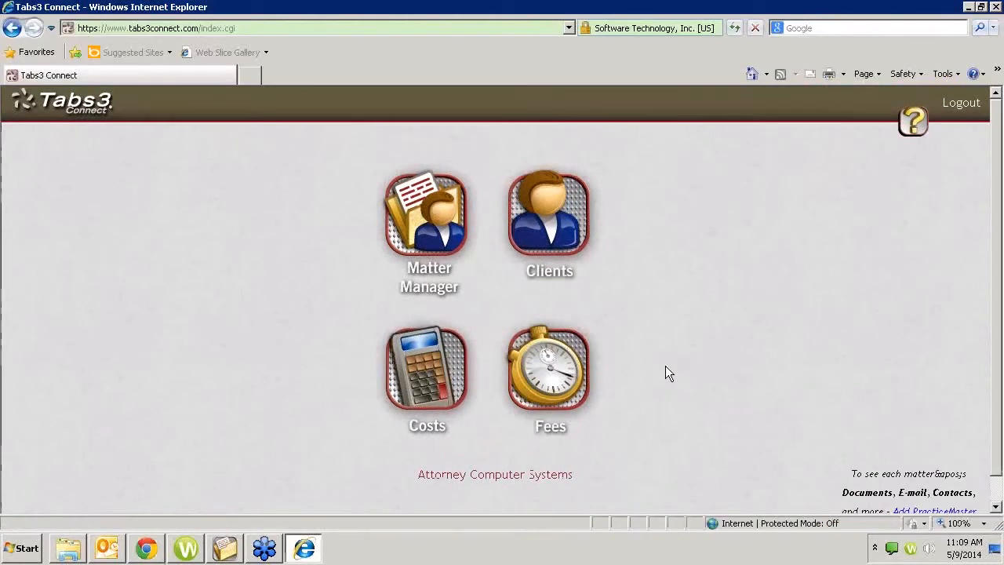
key("alt+Tab")
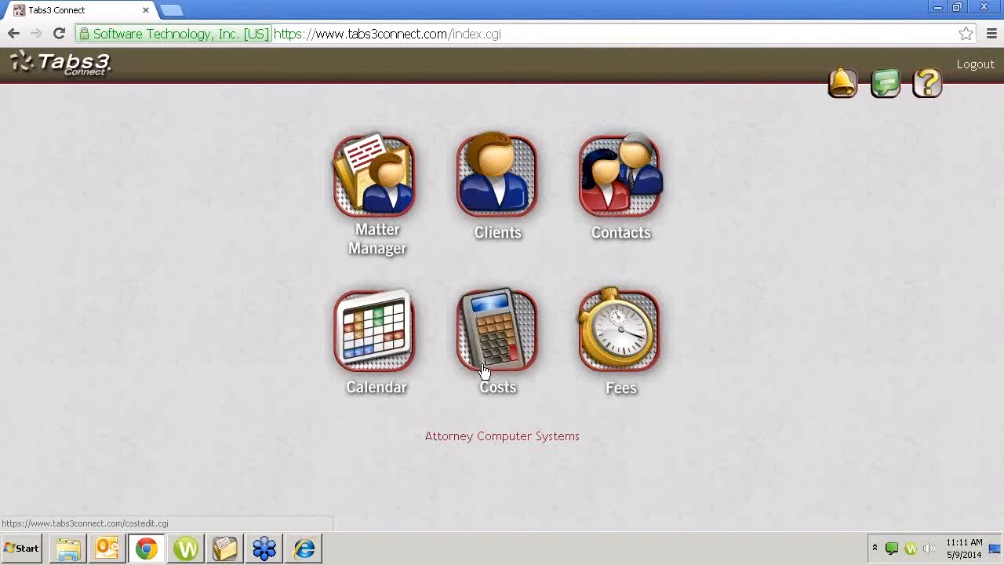
left_click(306, 548)
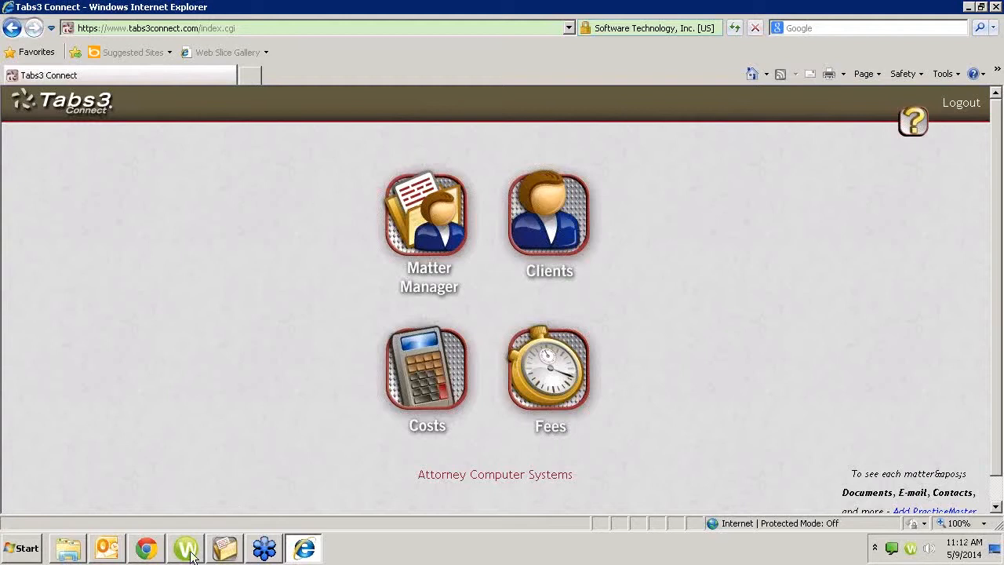
left_click(146, 548)
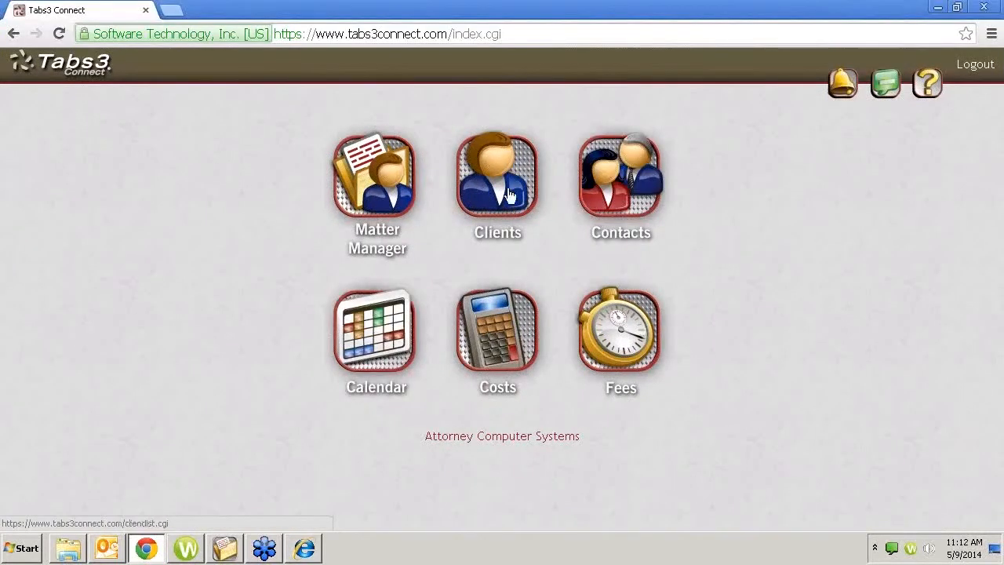
- In Internet Explorer, start a new fee entry and view the recent clients list without changing the selected client
left_click(304, 548)
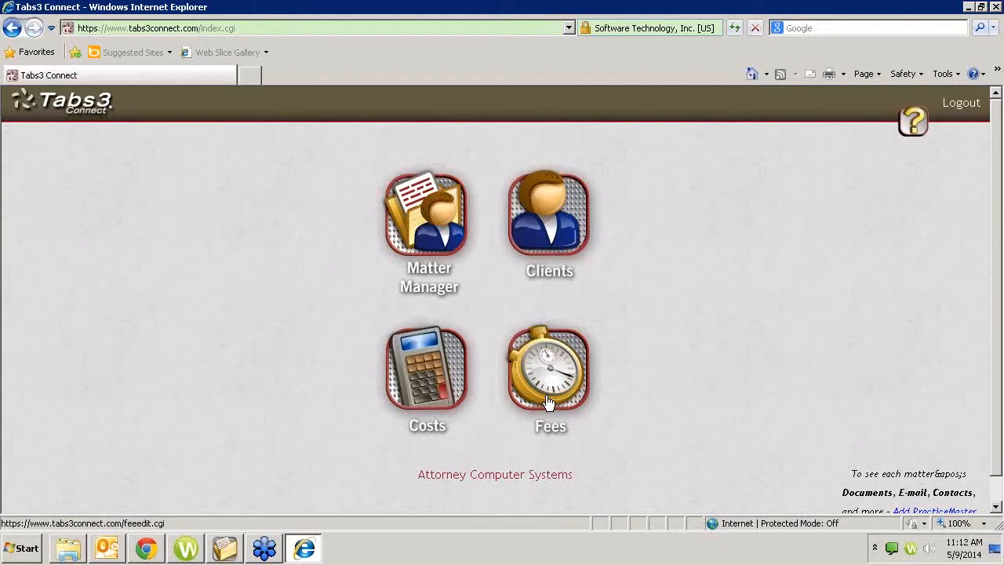
left_click(564, 379)
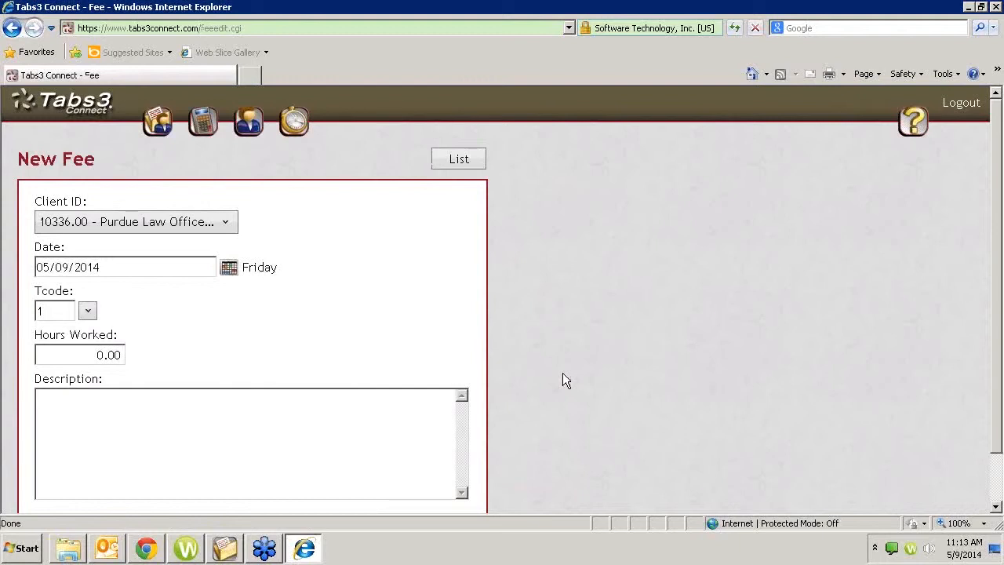
left_click(227, 222)
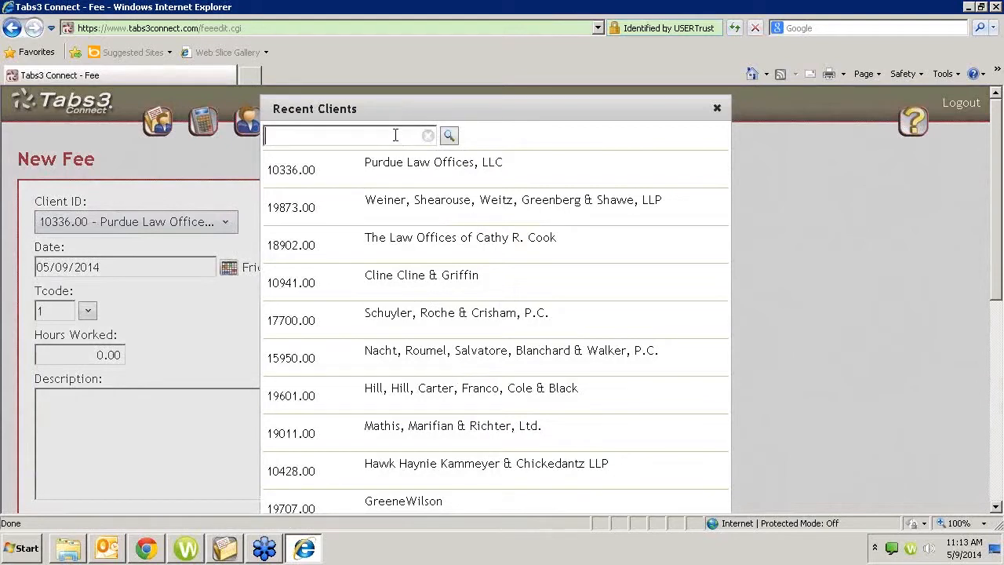
left_click(718, 108)
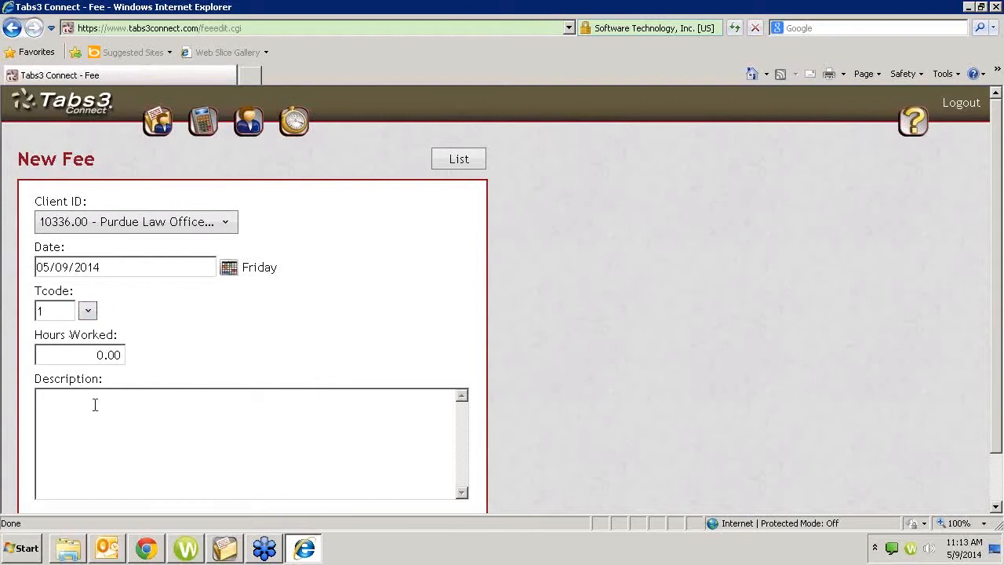
- Enter .25 hours worked and a description of the talk re trademark, and save the fee
left_click(87, 359)
type(".25")
key("Tab")
type("Talk to David re trademark")
scroll(497, 439, "down", 2)
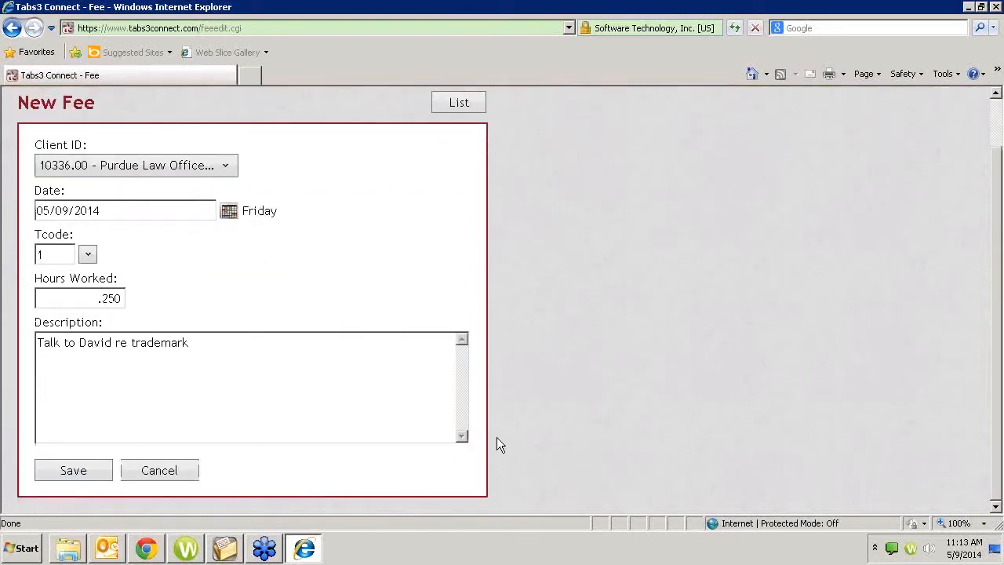
left_click(88, 472)
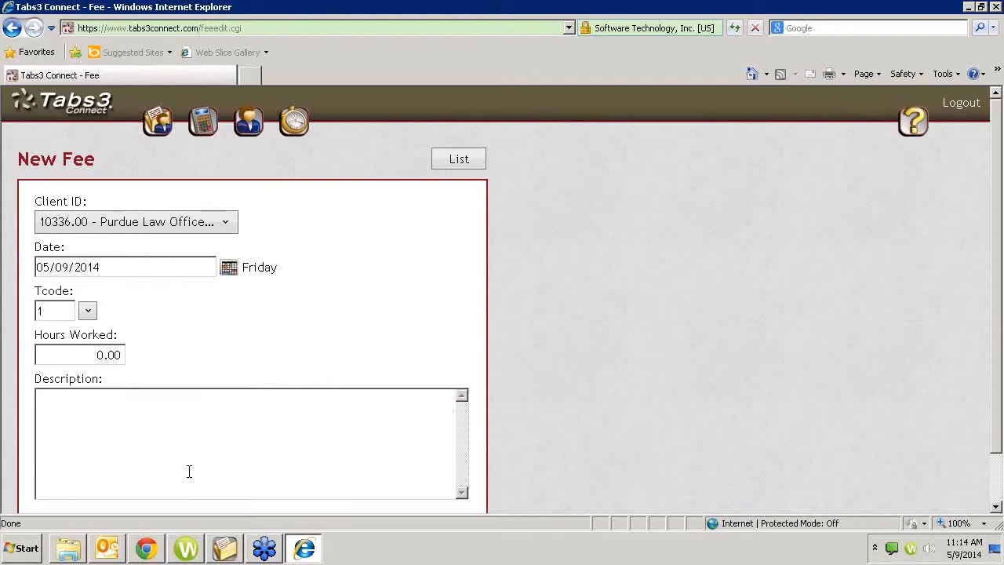
- In PracticeMaster, find the client Purdue Law Offices, LLC by searching for "purdue" and view its fee records
left_click(225, 551)
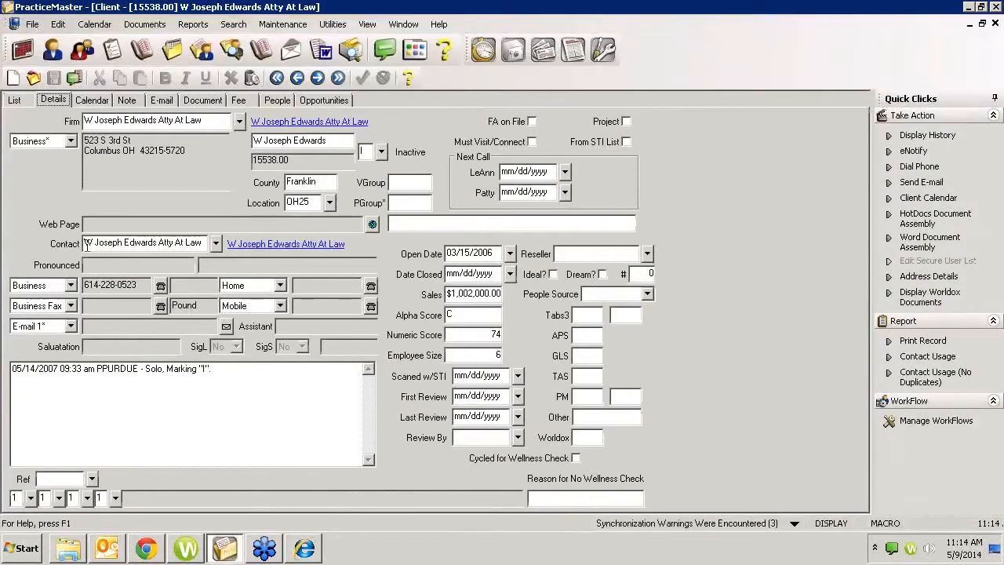
left_click(14, 100)
type("purdue")
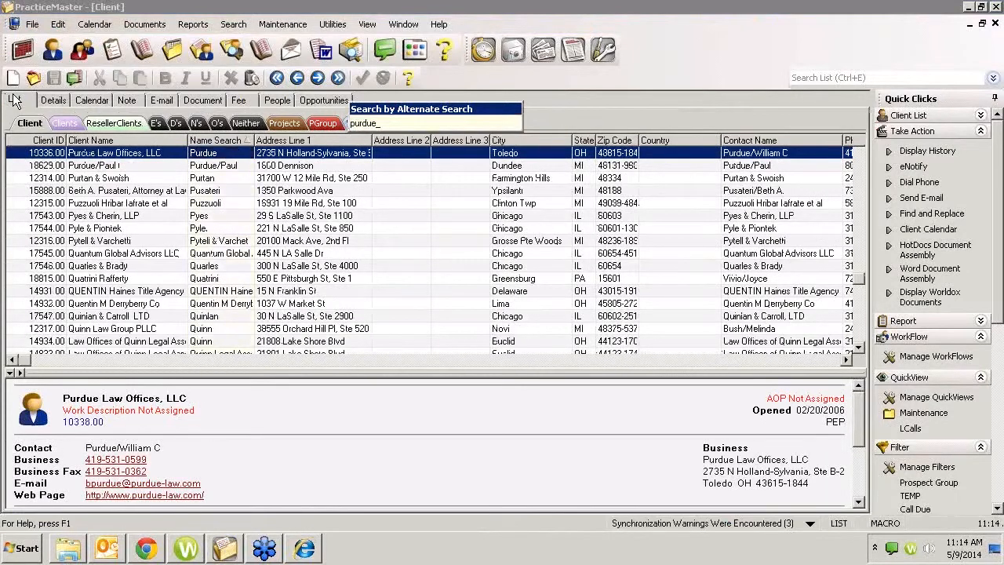
key("Return")
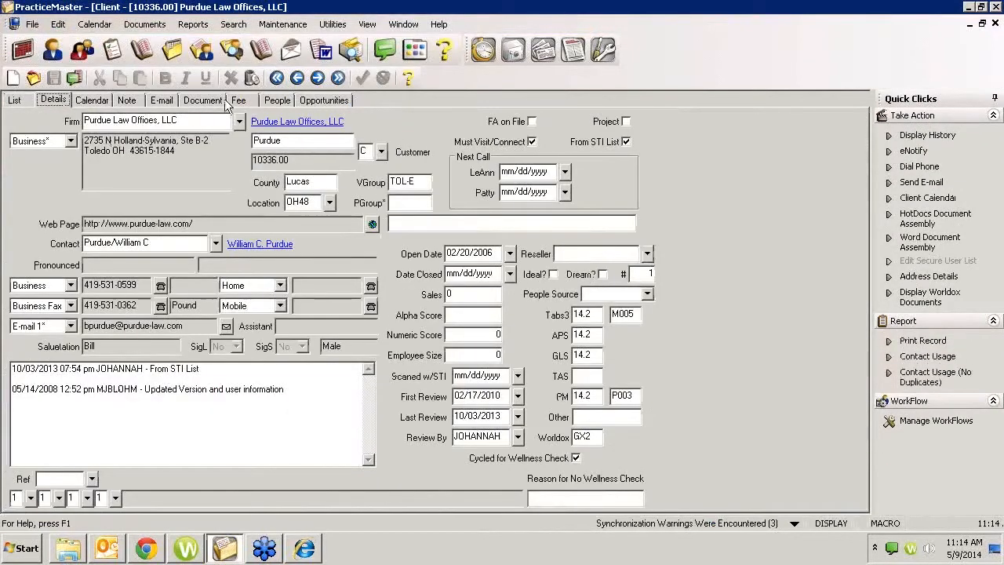
left_click(239, 101)
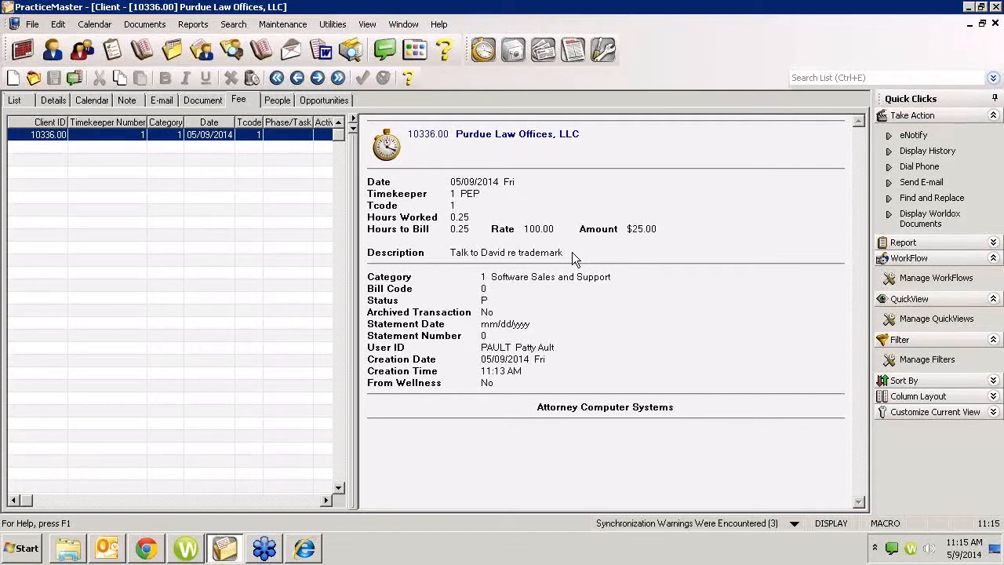
- In Chrome, view the new fee form in Tabs3 Connect and return to the home page
left_click(147, 551)
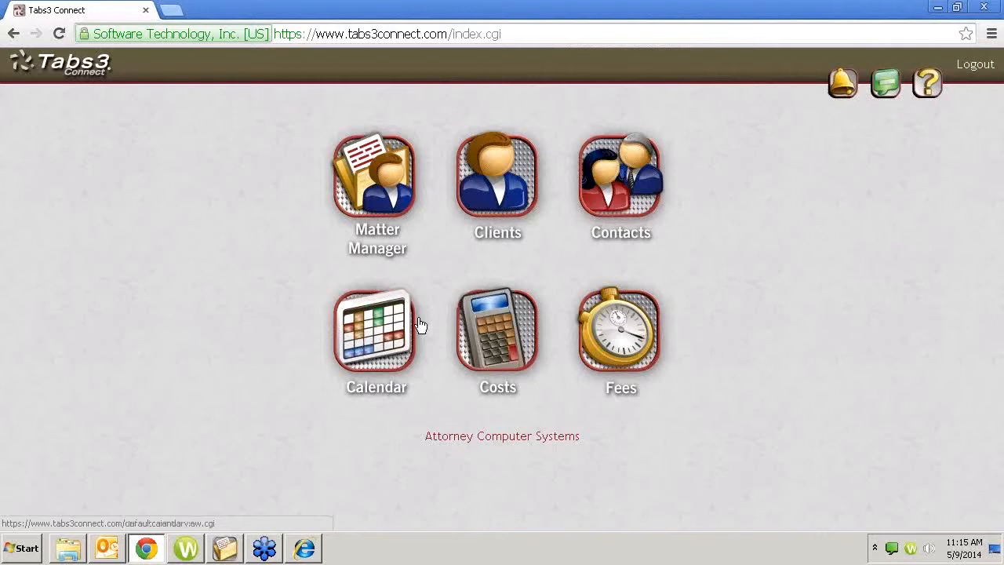
left_click(637, 347)
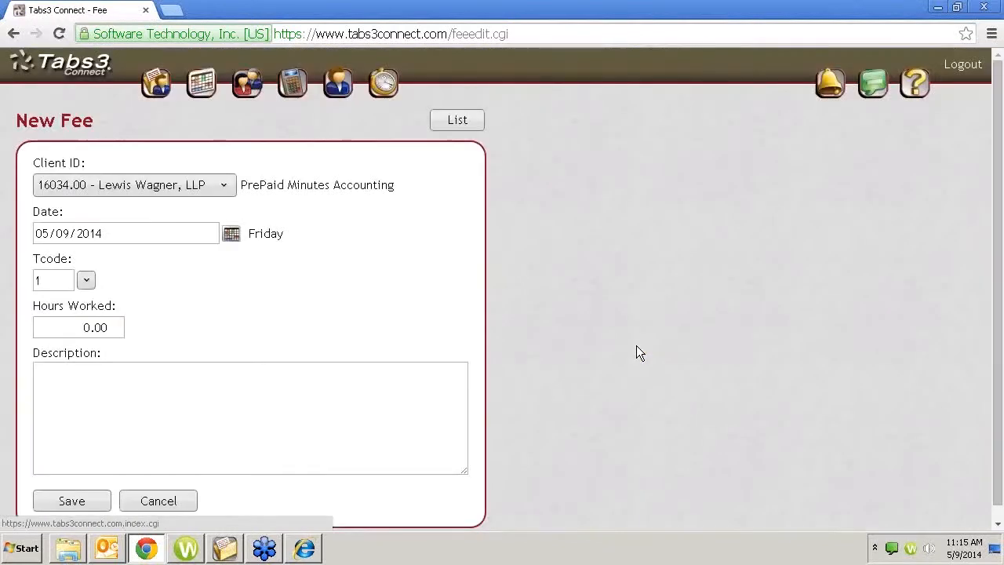
left_click(14, 33)
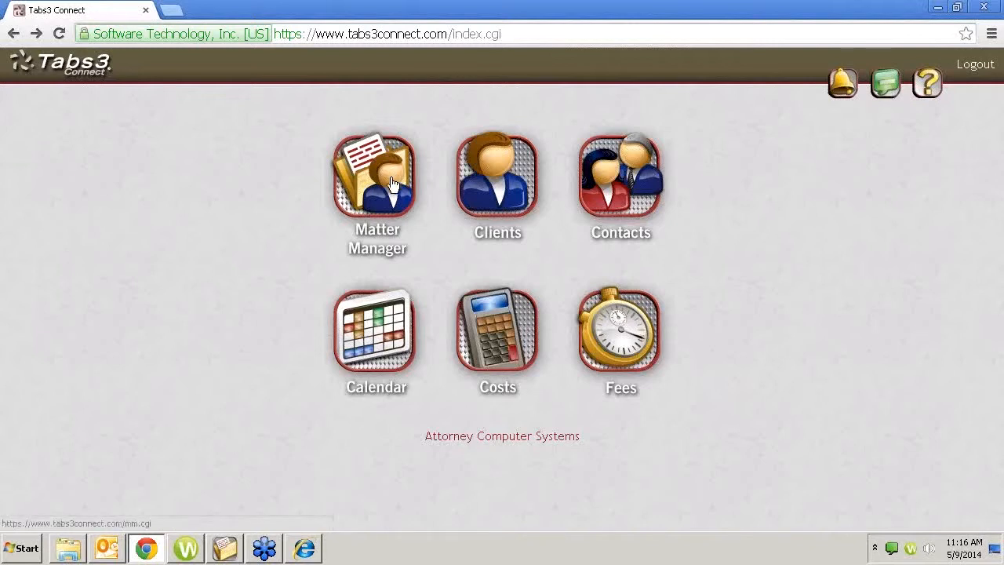
- Switch to Internet Explorer, leave the fee form for the home page and open the Matter Manager
left_click(304, 549)
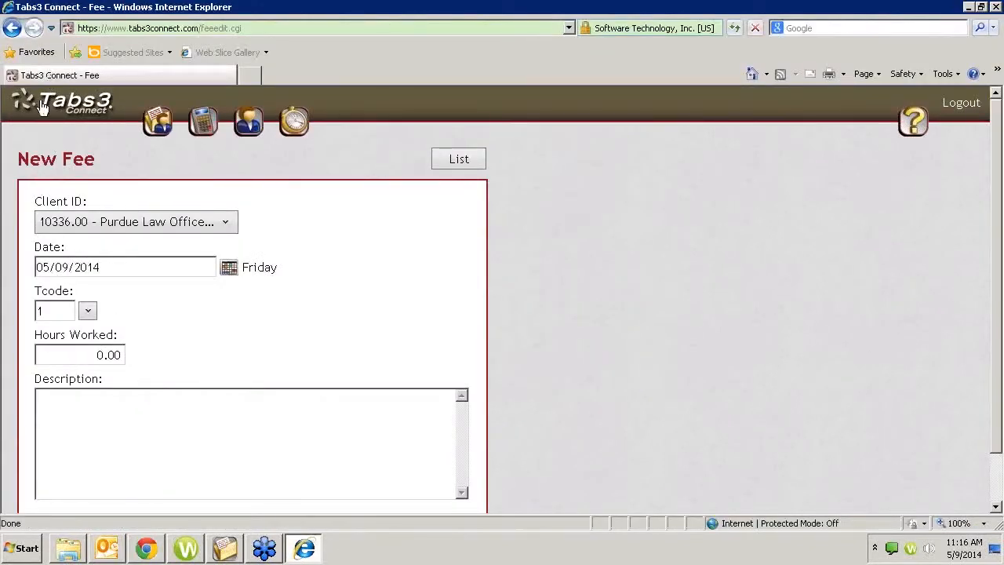
left_click(43, 110)
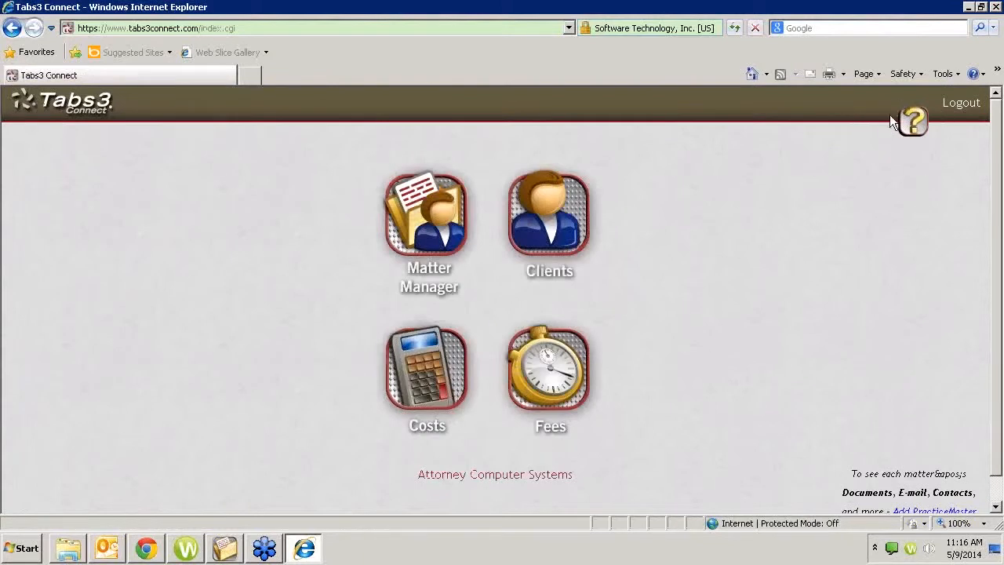
left_click(441, 226)
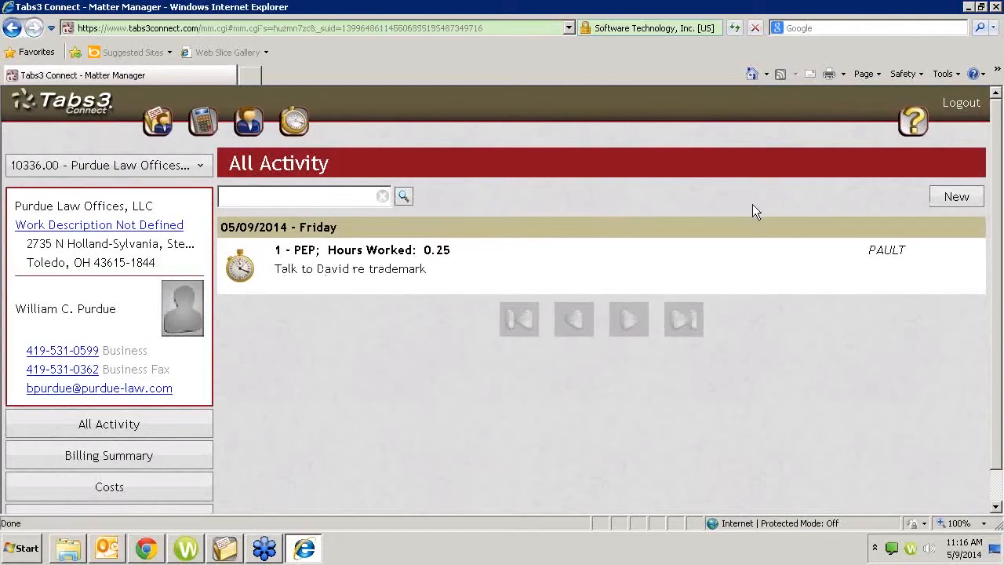
- Review the billing summary and the all-activity list for Purdue Law Offices, LLC, ending on the billing summary
left_click(142, 461)
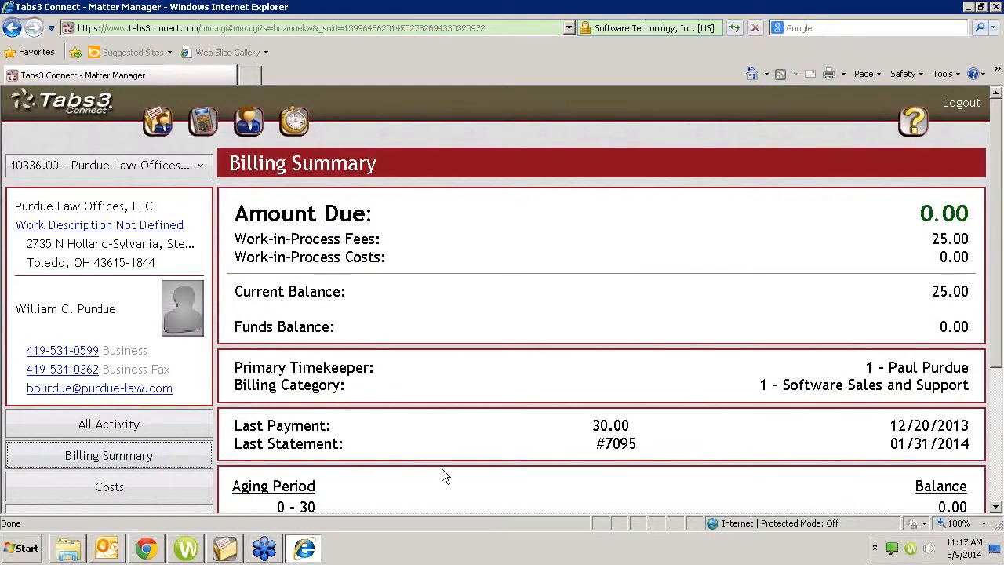
scroll(441, 468, "down", 4)
scroll(442, 468, "up", 4)
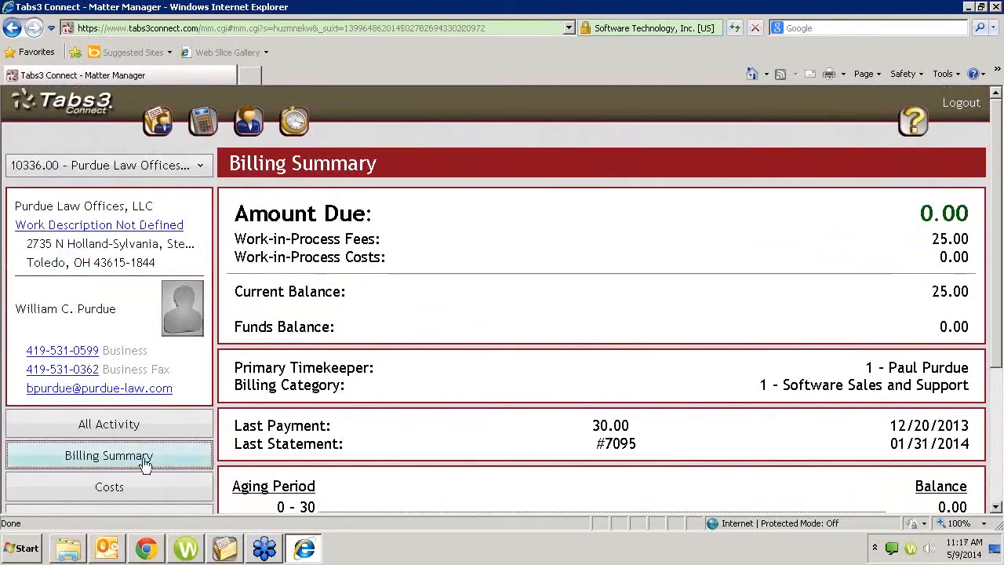
left_click(134, 422)
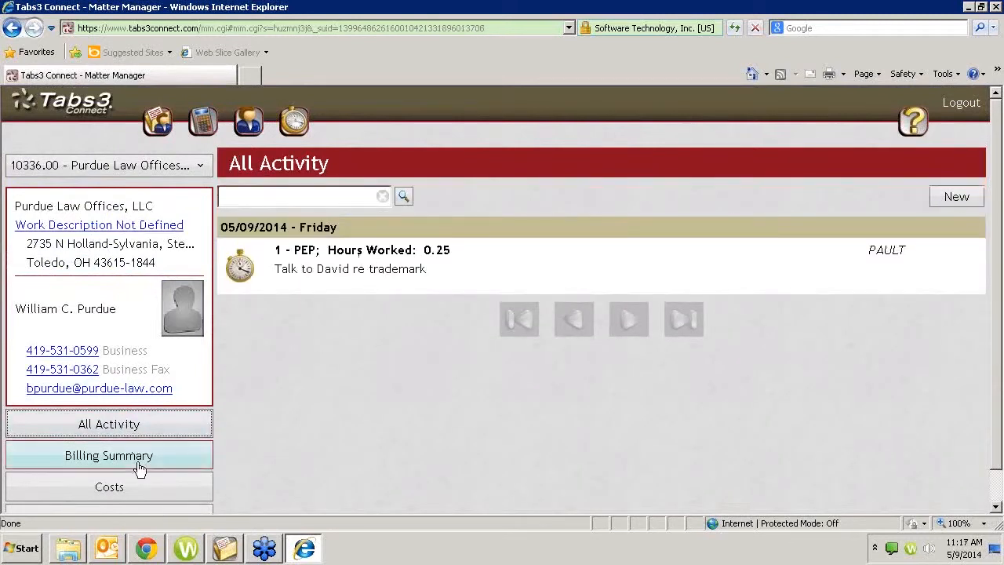
scroll(137, 490, "down", 1)
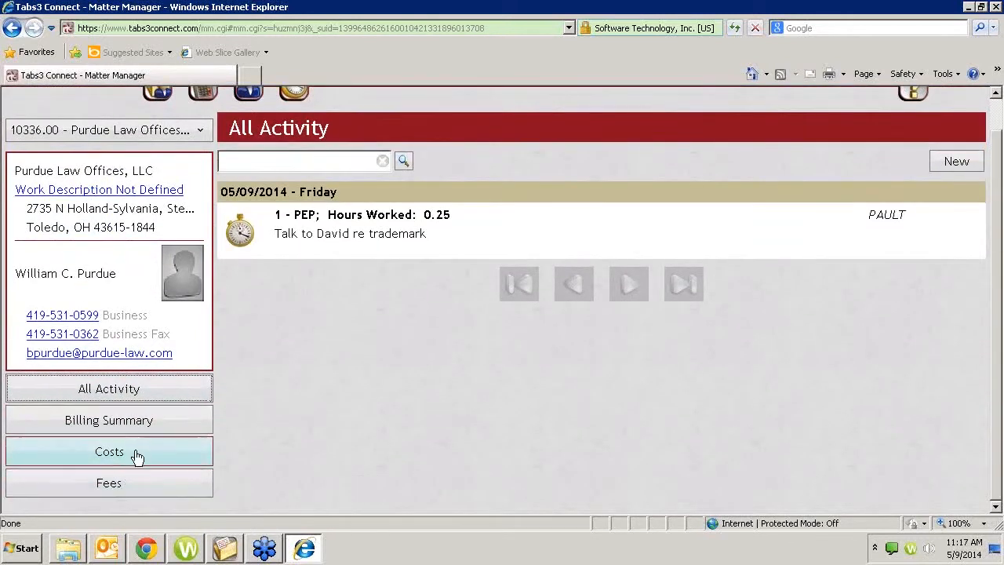
left_click(112, 419)
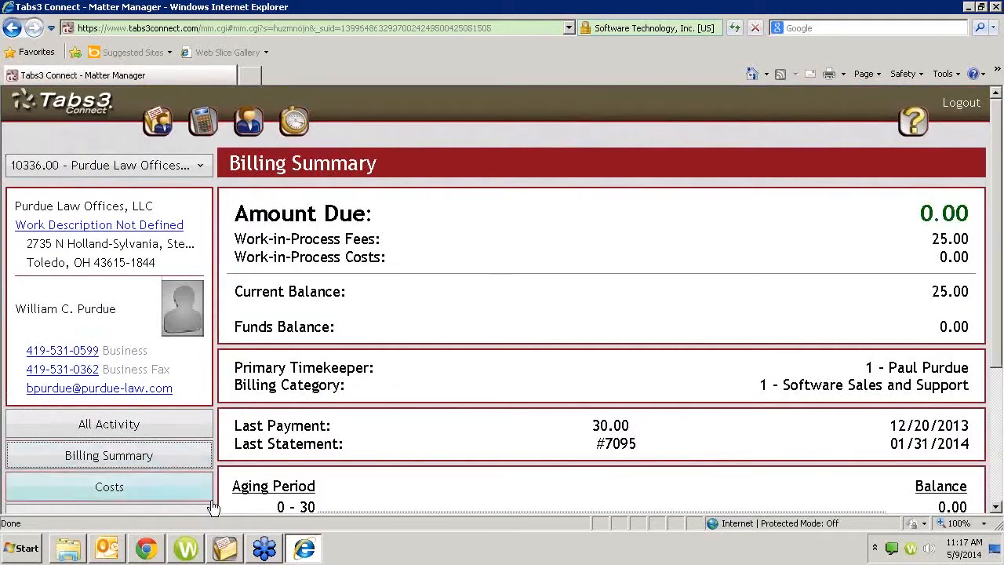
- Switch to Chrome and open the client Purdue Law Offices, LLC in the Matter Manager by searching for "purdue"
left_click(148, 548)
left_click(377, 201)
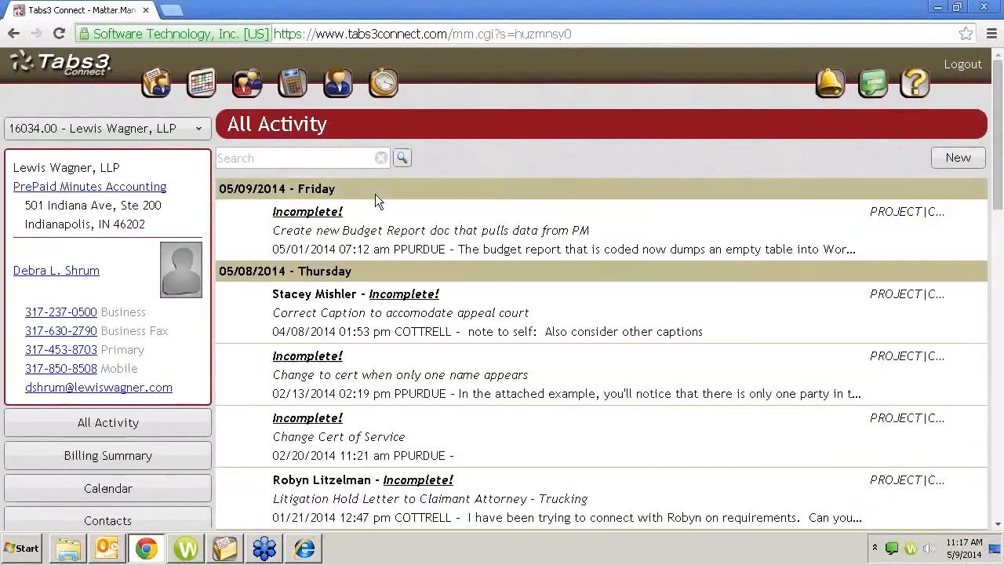
left_click(106, 131)
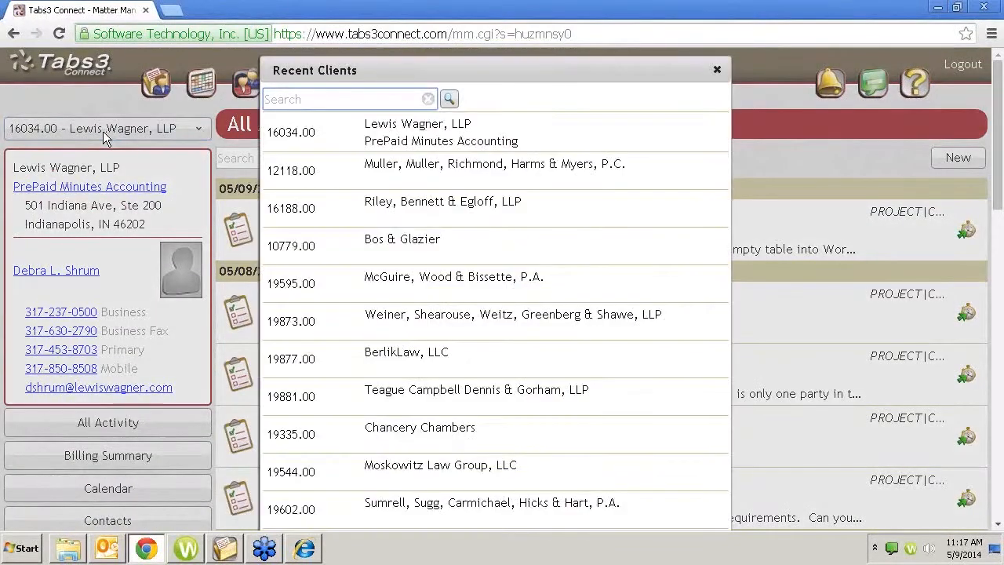
type("purdue")
key("Return")
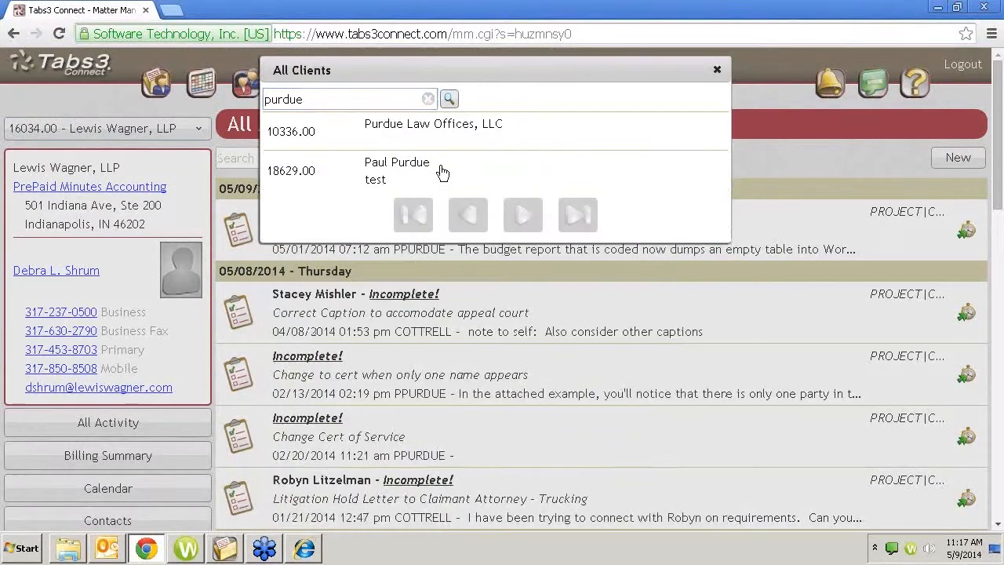
left_click(437, 134)
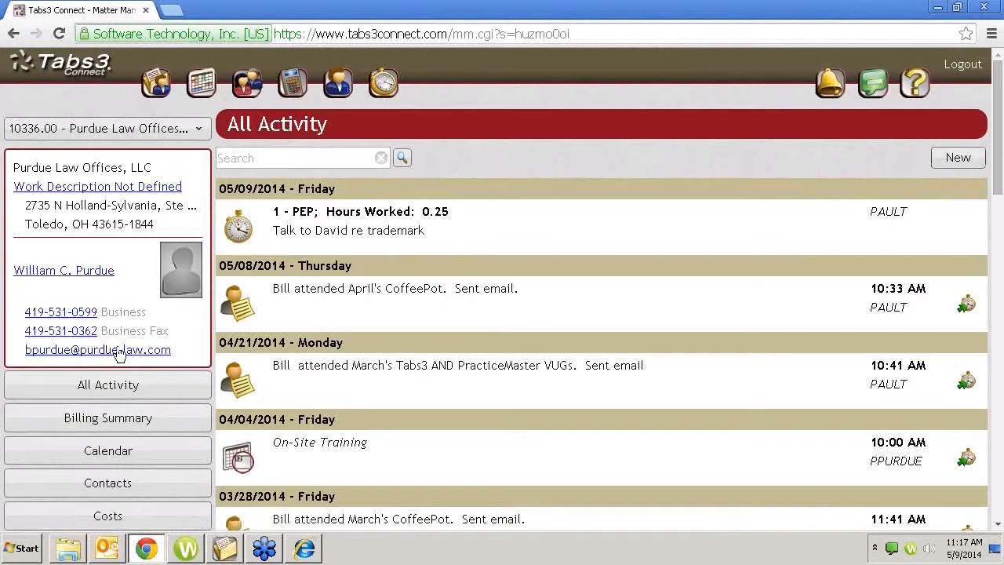
- Review the matter's file categories and the additional file types under More Files, then return to the start of the activity list
scroll(197, 342, "down", 3)
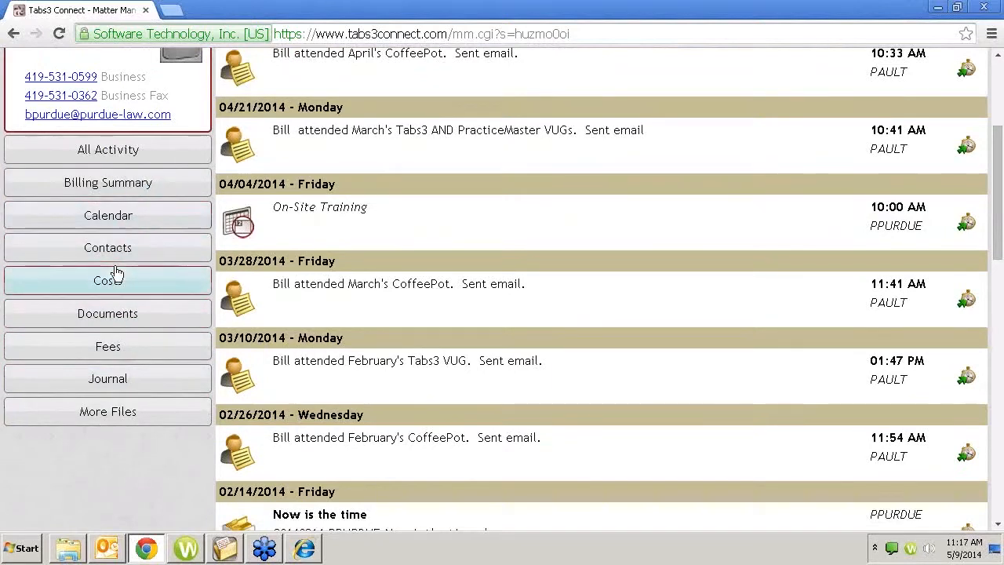
left_click(89, 416)
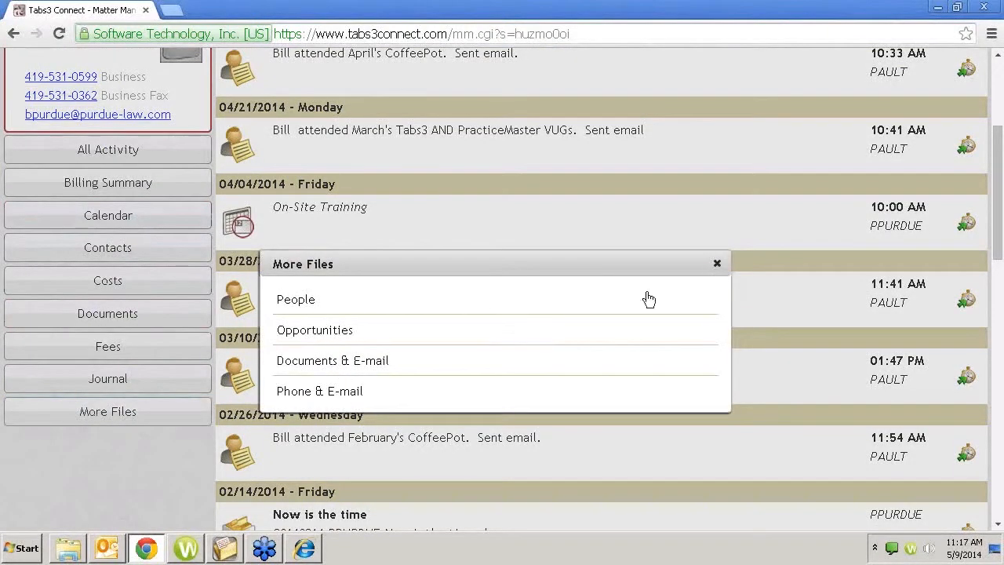
left_click(716, 264)
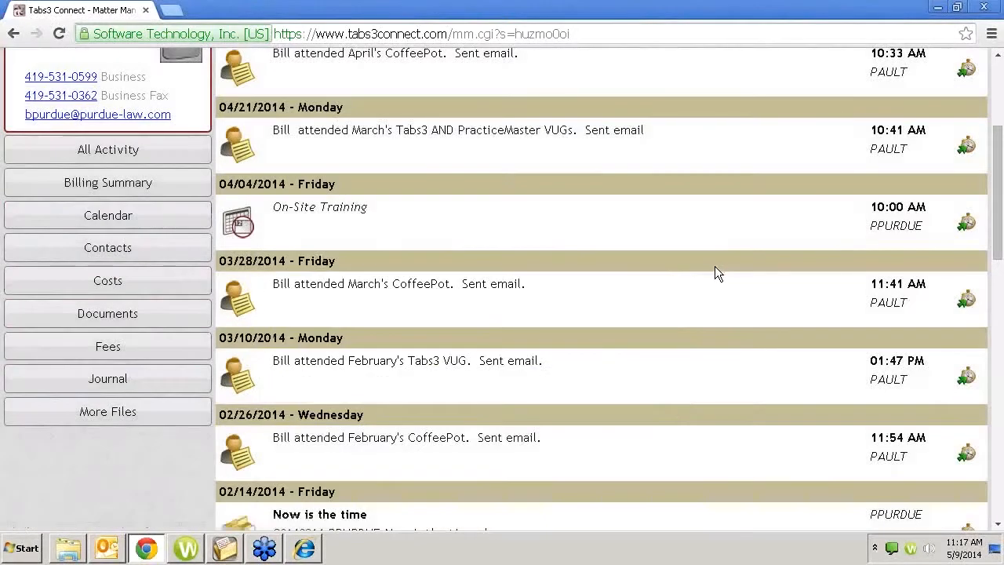
scroll(596, 329, "up", 3)
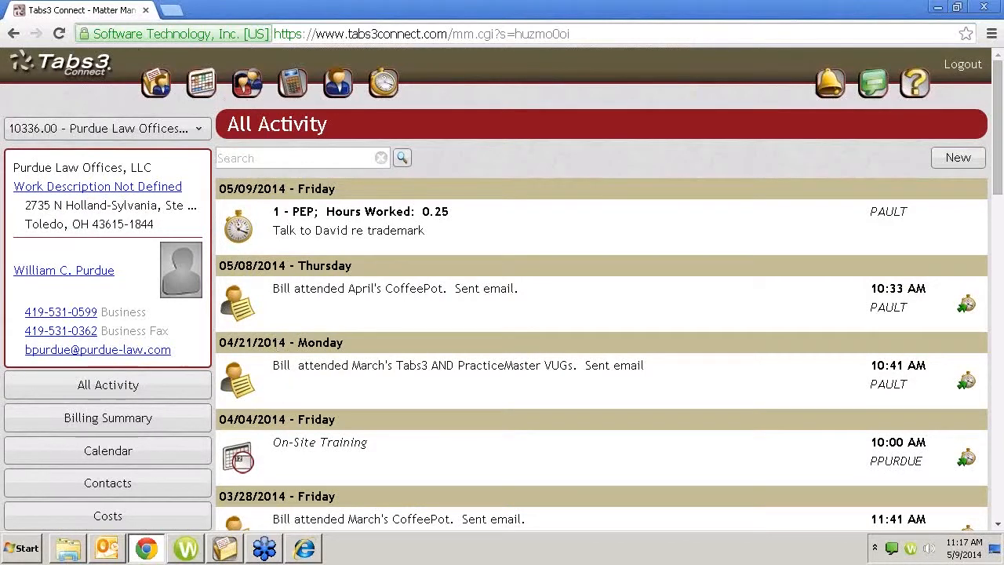
- Switch to Internet Explorer and review the billing summary and available file categories for Purdue Law Offices, LLC
left_click(305, 548)
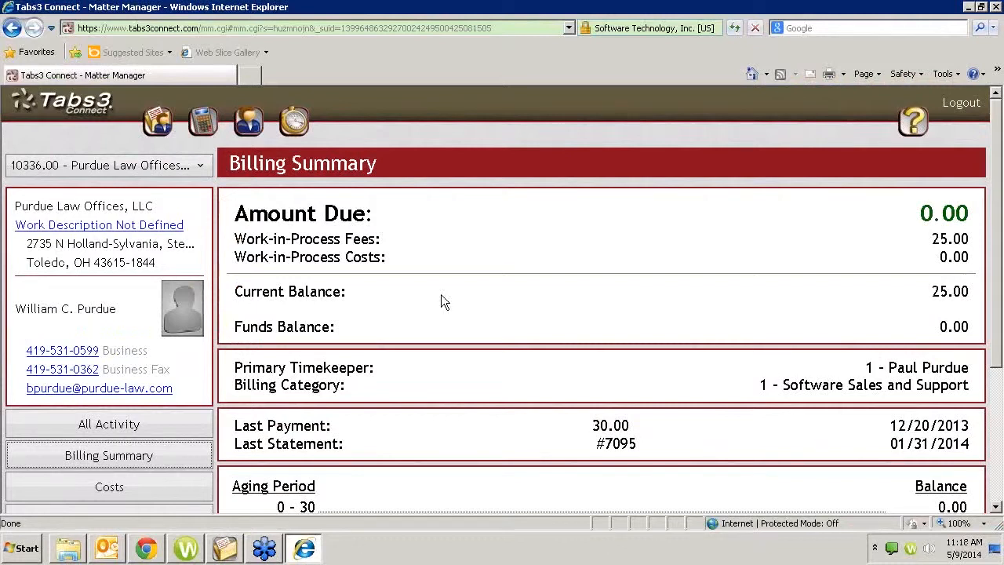
scroll(440, 295, "down", 3)
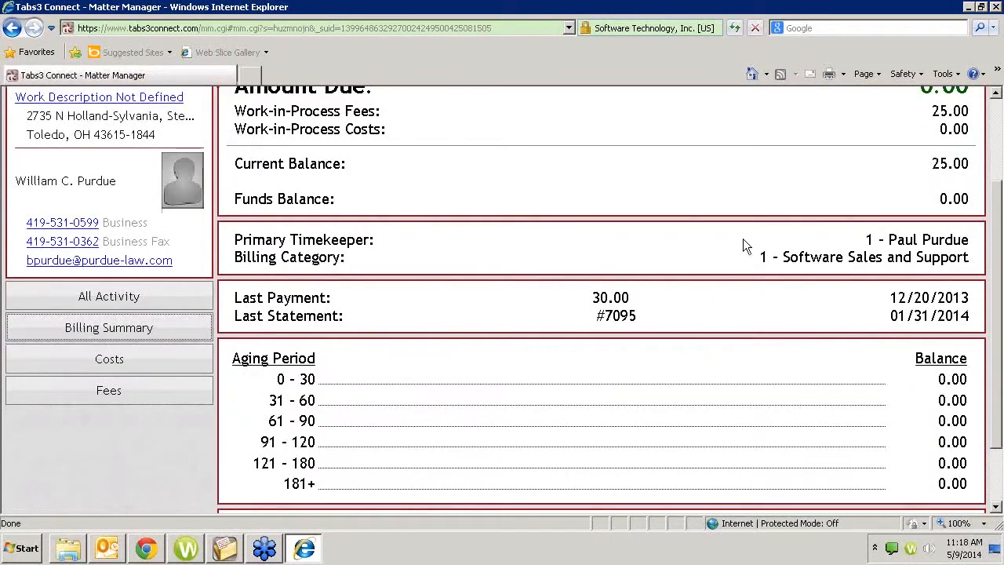
scroll(654, 177, "up", 3)
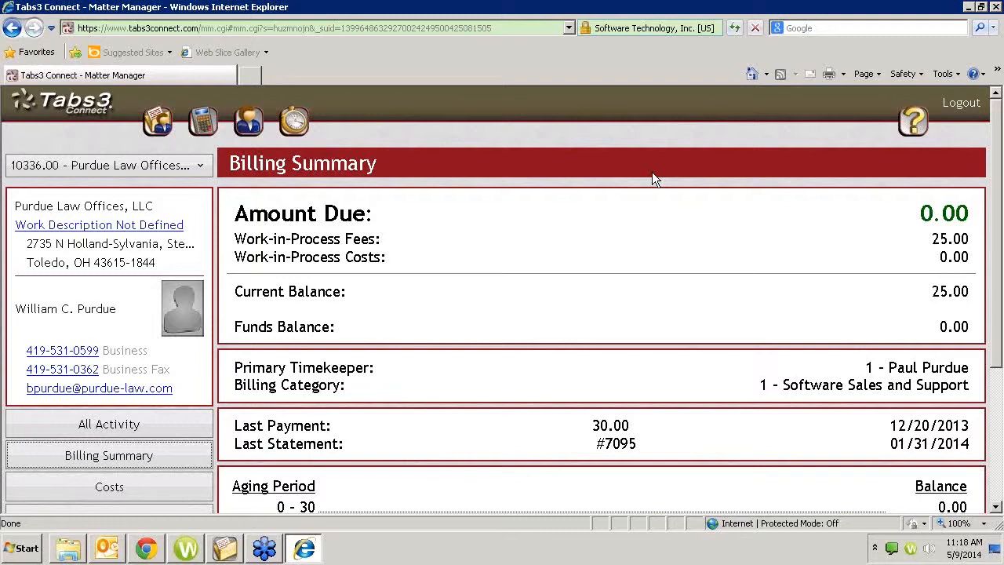
- Open System Configuration, show the user's Tabs3 Connect settings and switch the feature access to Billing
left_click(224, 548)
left_click(603, 51)
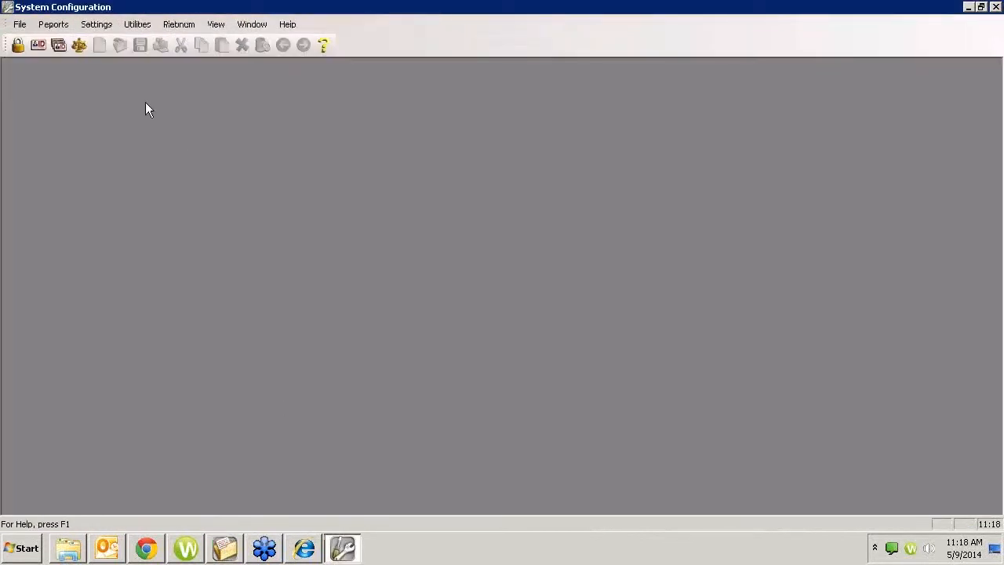
left_click(37, 45)
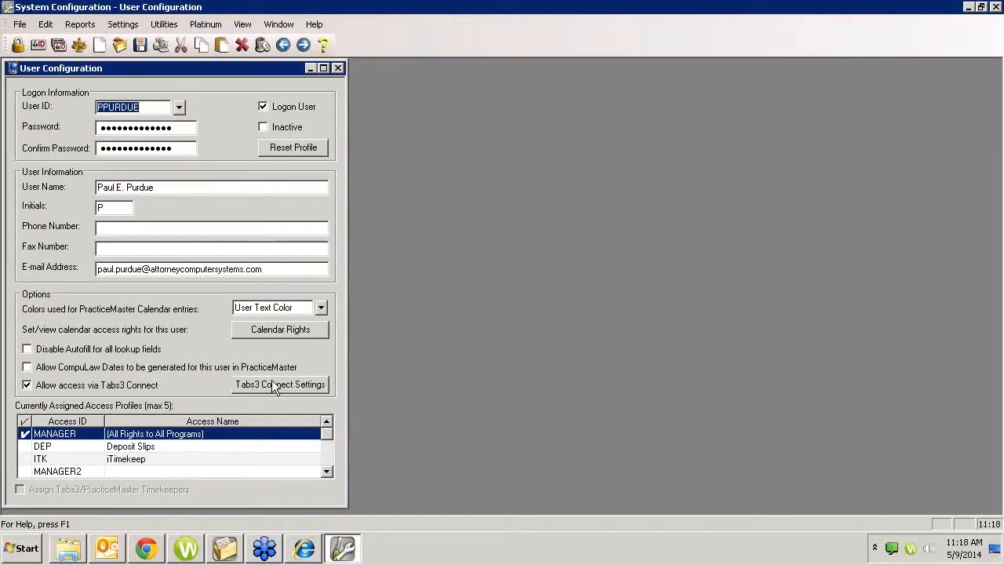
left_click(274, 386)
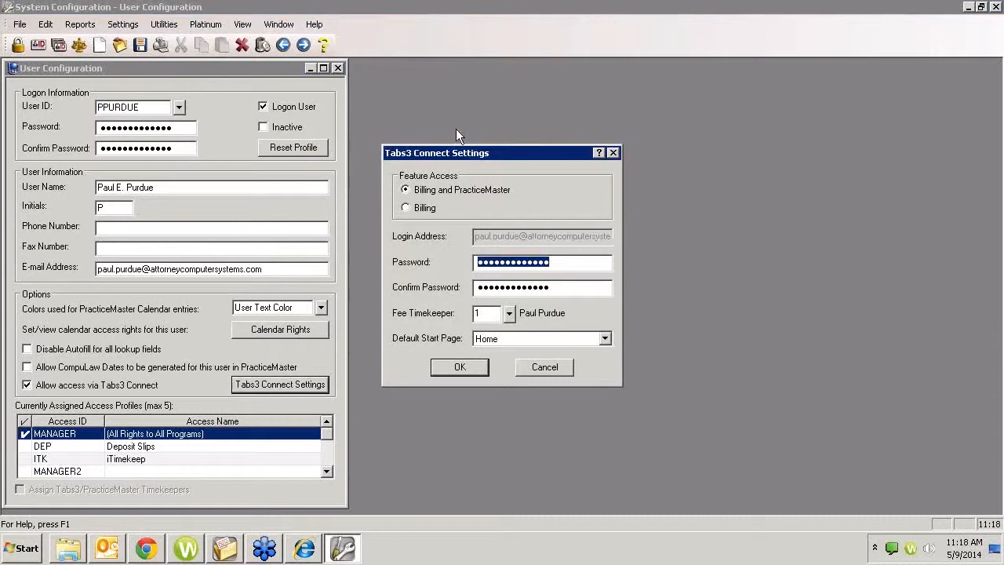
left_click(414, 207)
left_click(432, 189)
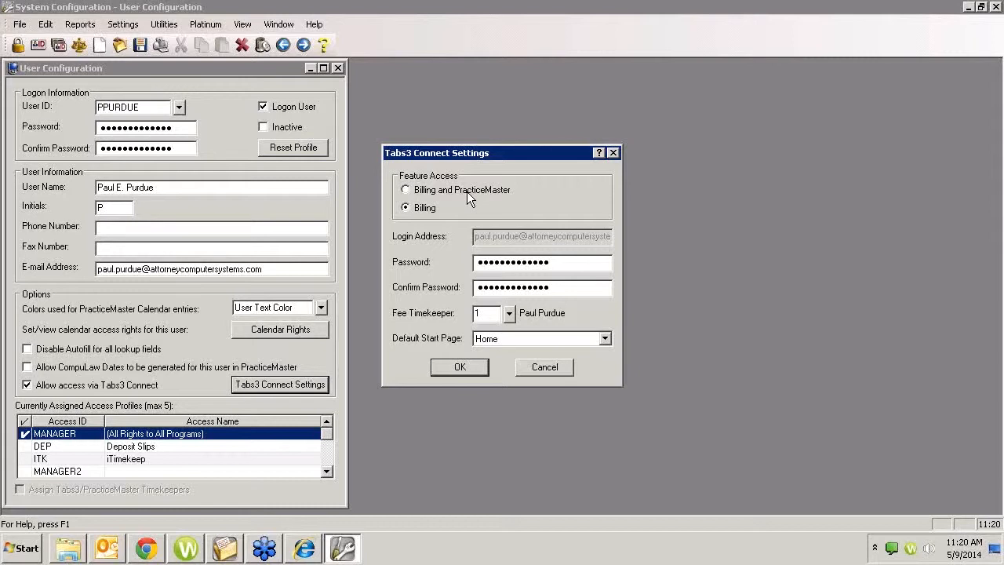
left_click(138, 548)
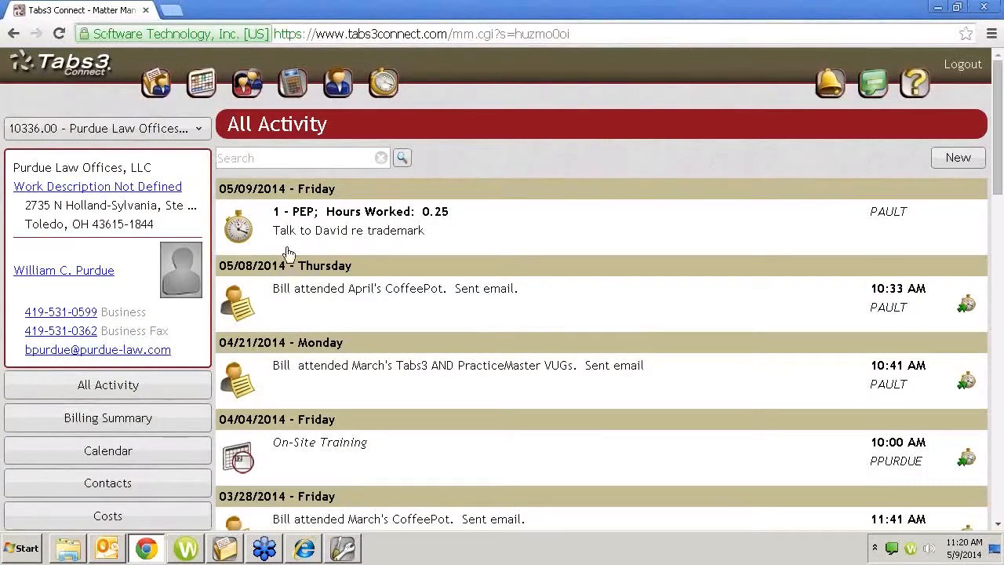
left_click(176, 16)
type("www.attorneycomputersystems.com")
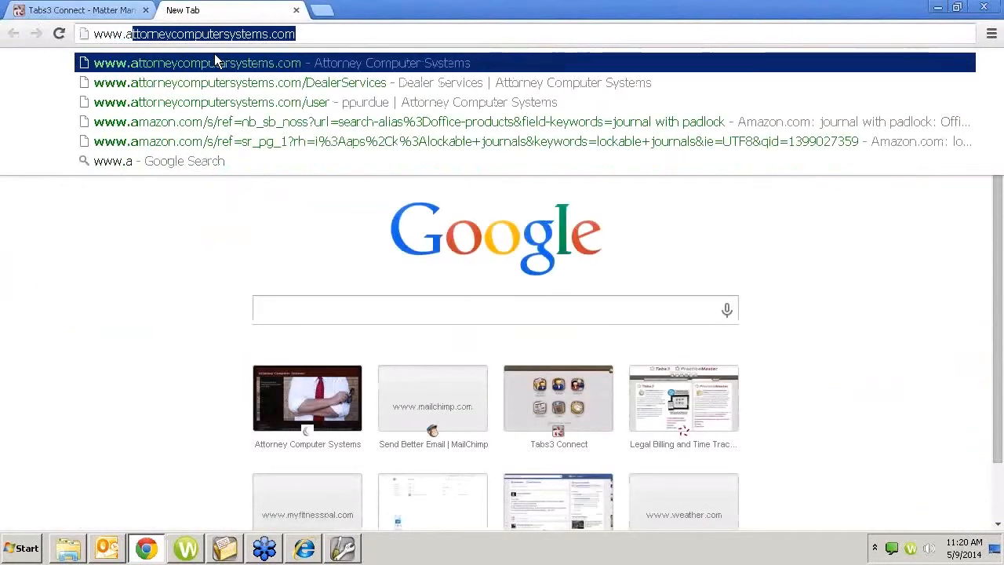
left_click(215, 56)
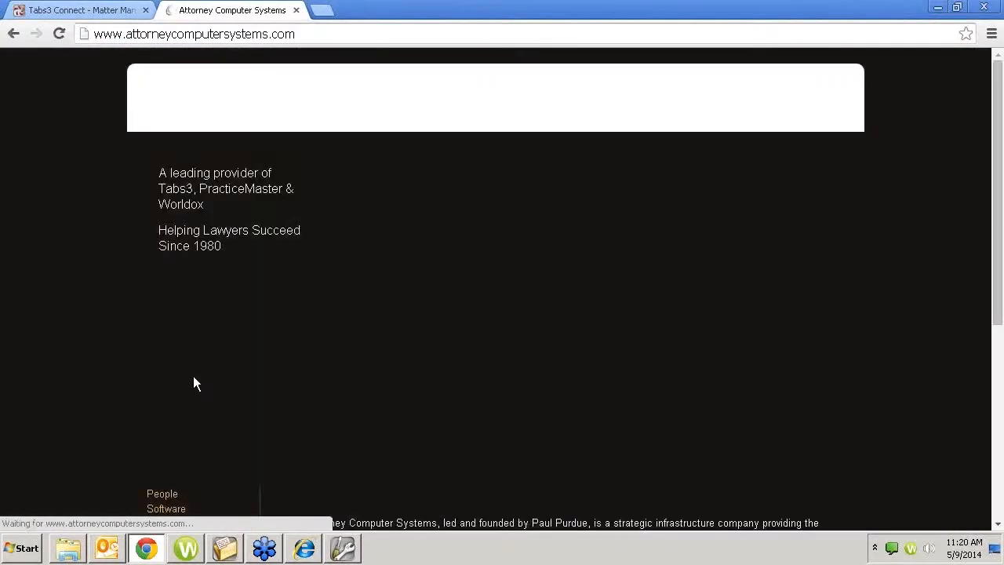
- Open the Coffeepot Webinars page of the Attorney Computer Systems website
scroll(592, 127, "down", 2)
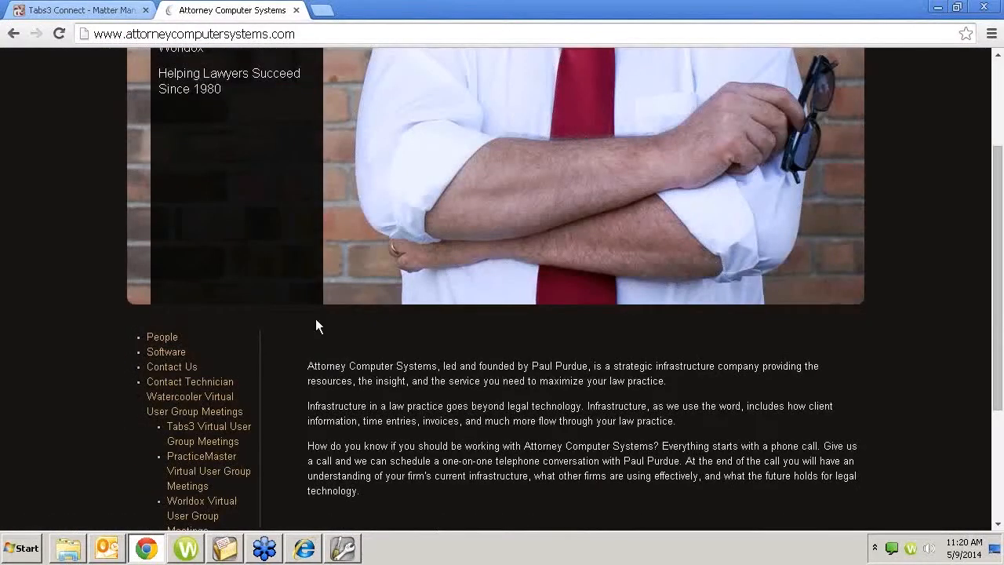
scroll(131, 493, "down", 2)
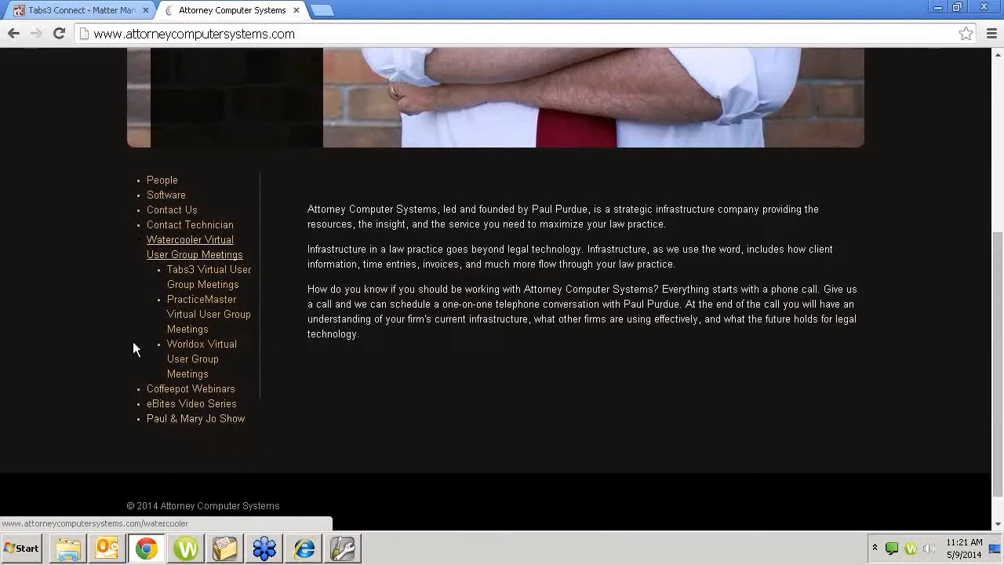
left_click(188, 389)
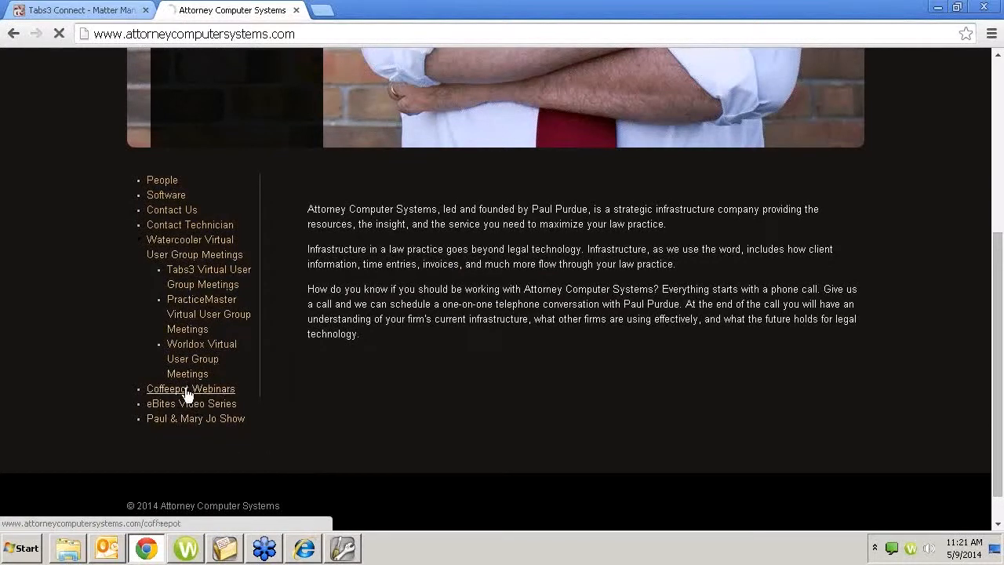
- Browse the current and past webinars in the Coffeepot series and return to the May 9, 2014 session
scroll(533, 369, "down", 6)
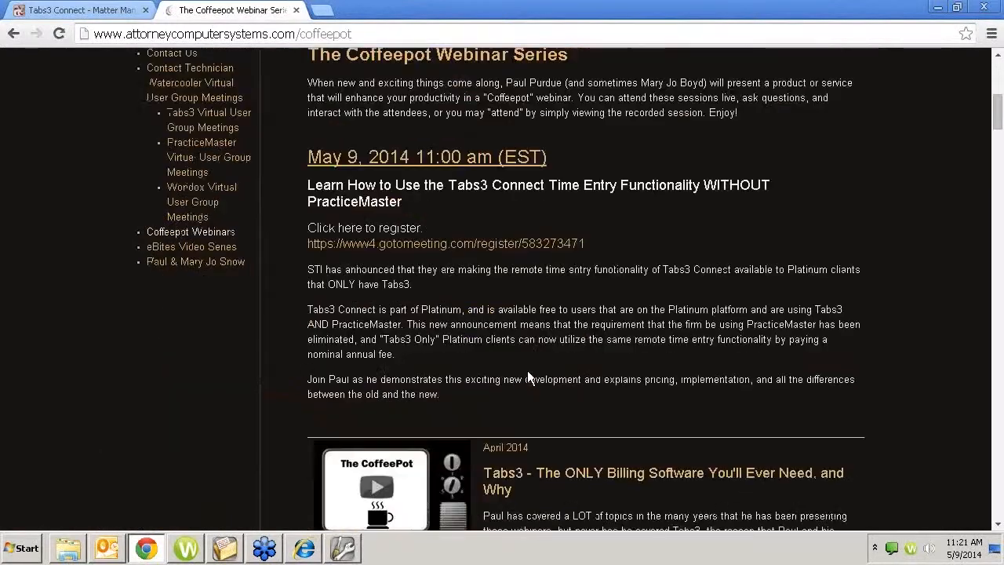
scroll(555, 334, "down", 2)
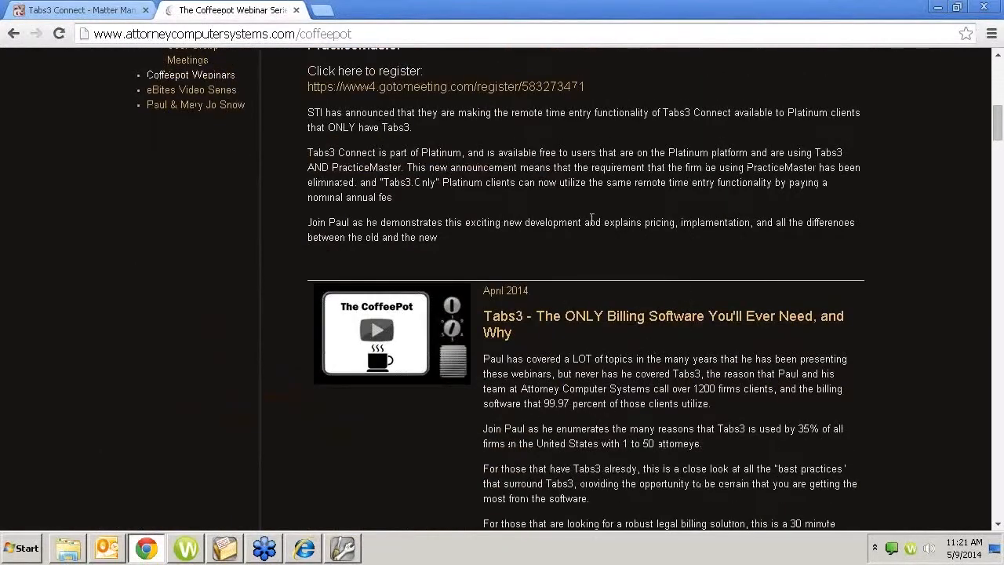
scroll(609, 357, "down", 2)
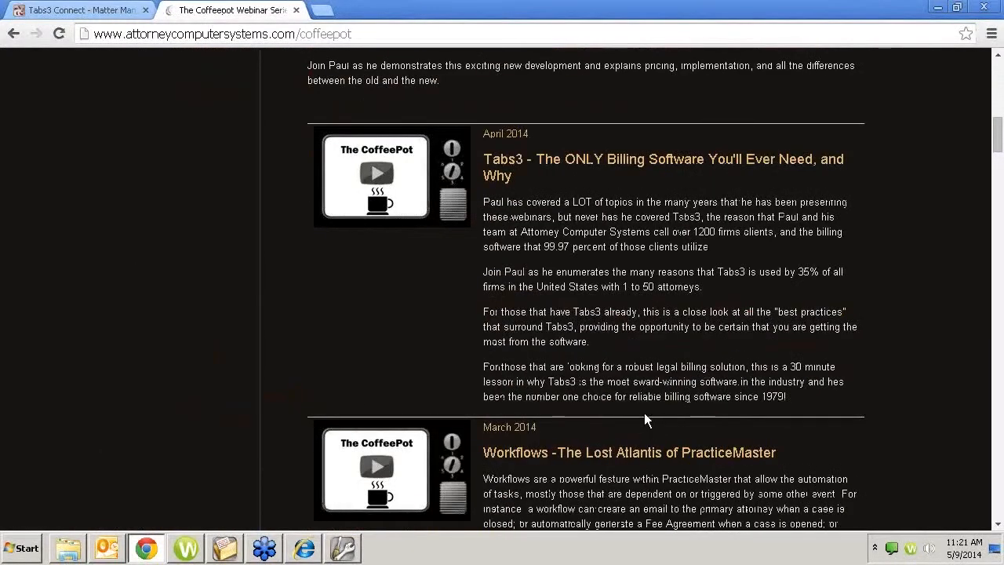
scroll(644, 414, "down", 3)
scroll(585, 379, "down", 3)
scroll(585, 379, "down", 6)
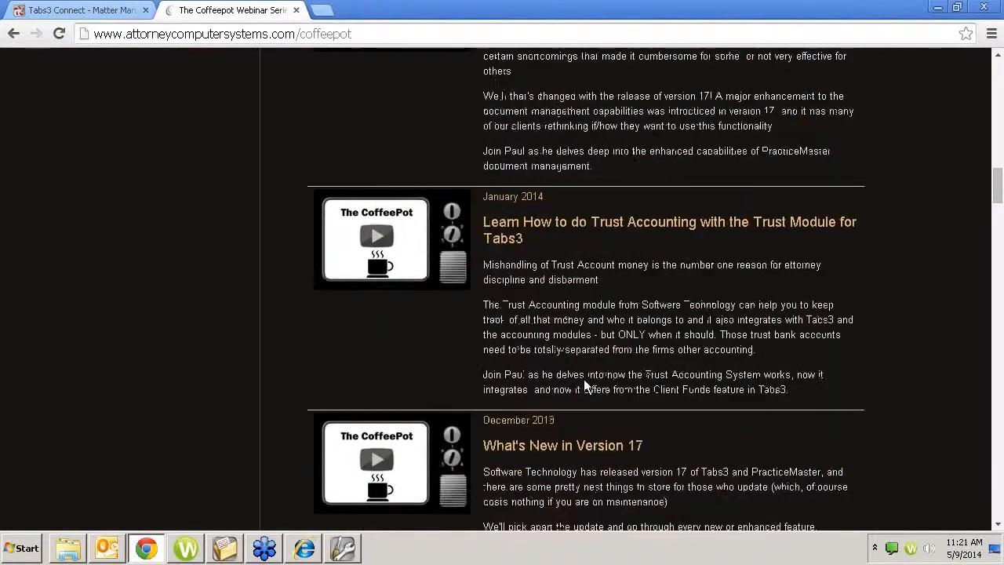
scroll(592, 376, "up", 15)
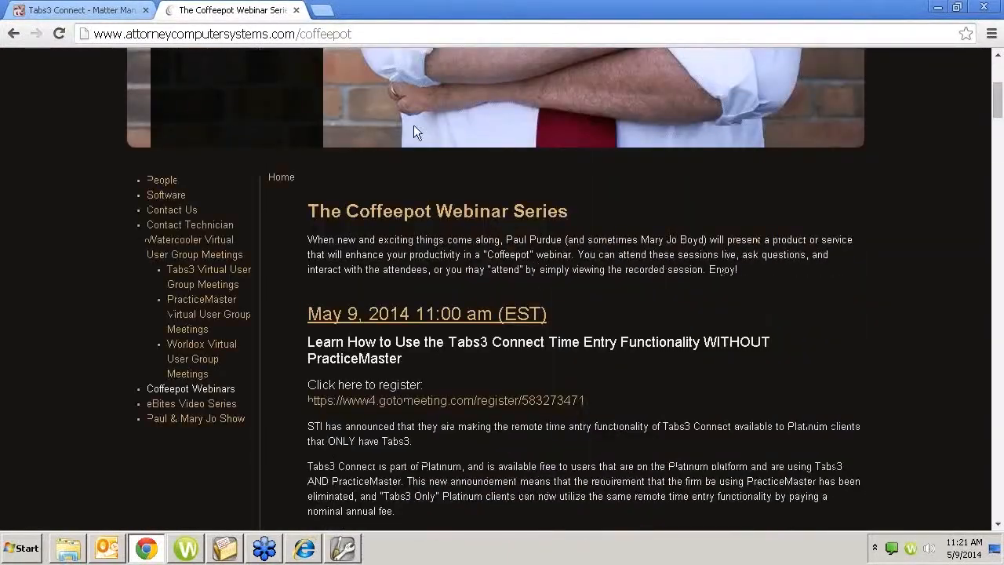